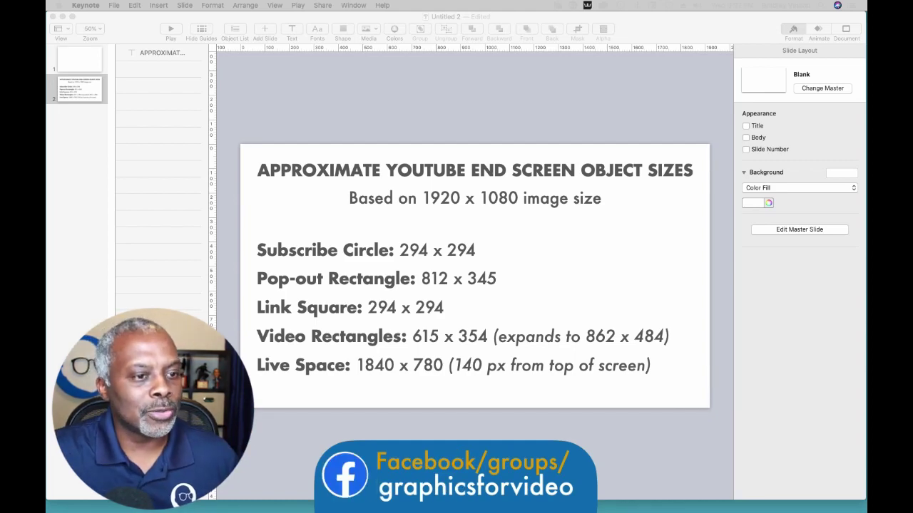
# Add a horizontal alignment guide along the slide's top edge, just beneath the title
pyautogui.click(328, 82)
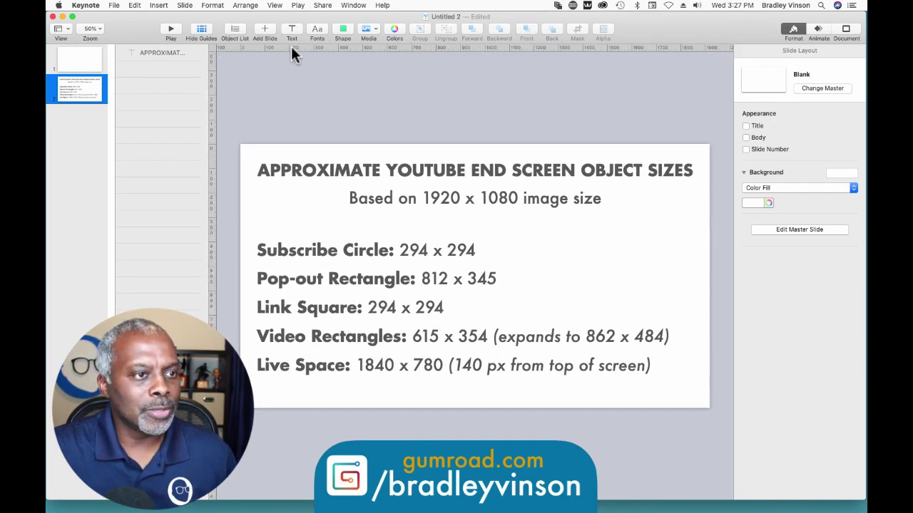
pyautogui.moveTo(313, 48); pyautogui.dragTo(310, 179)
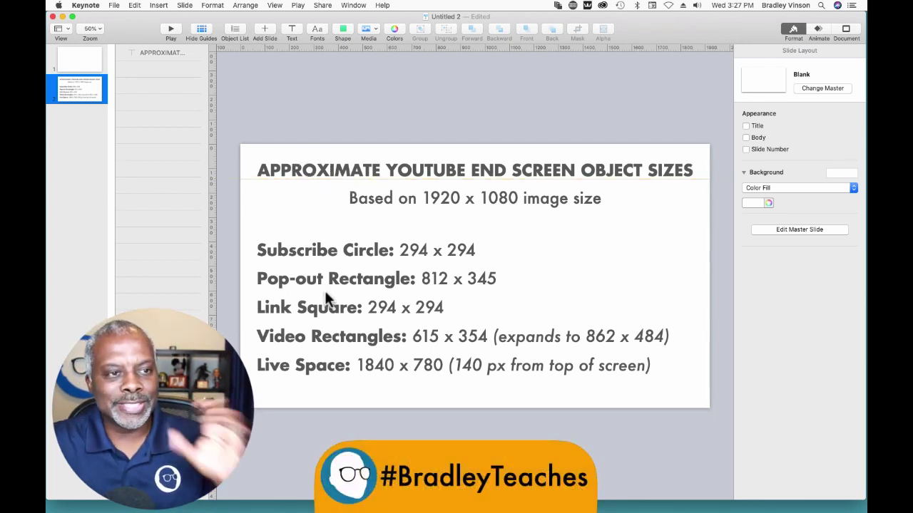
# Insert a square with a line border and no fill
pyautogui.click(343, 32)
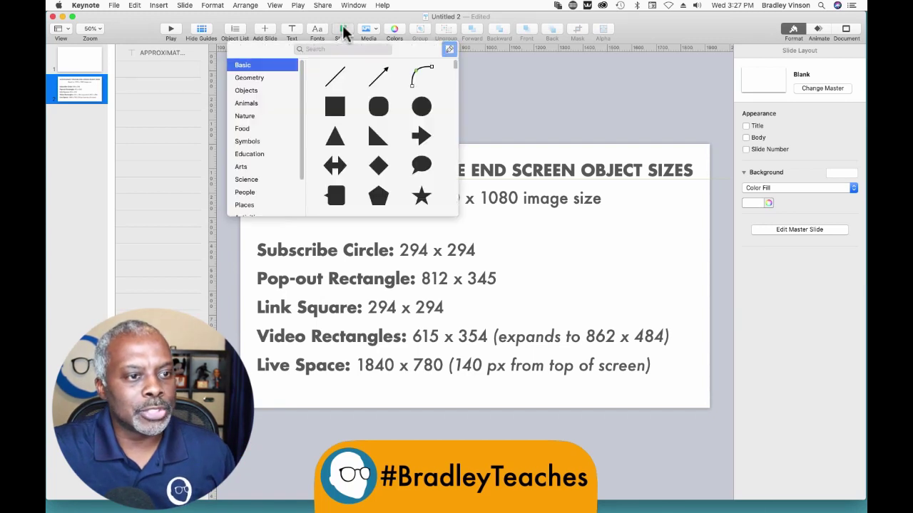
pyautogui.click(338, 104)
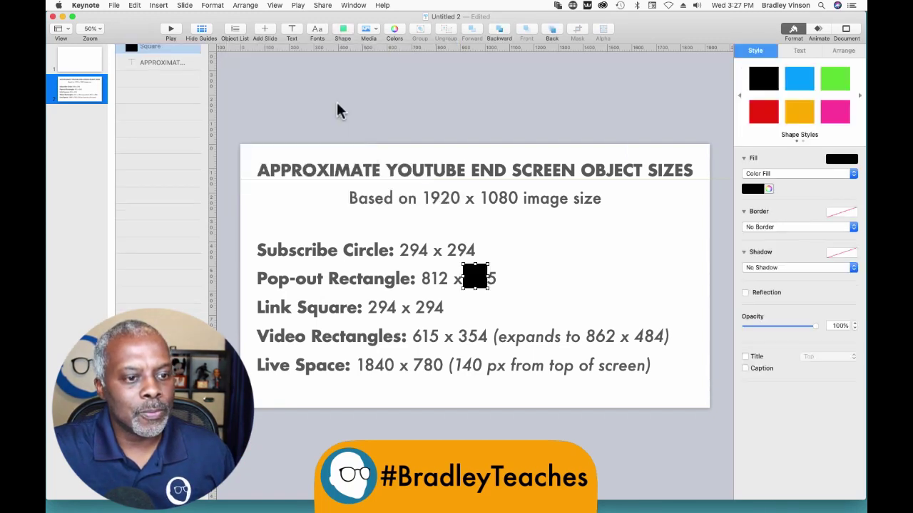
pyautogui.click(769, 227)
pyautogui.click(768, 238)
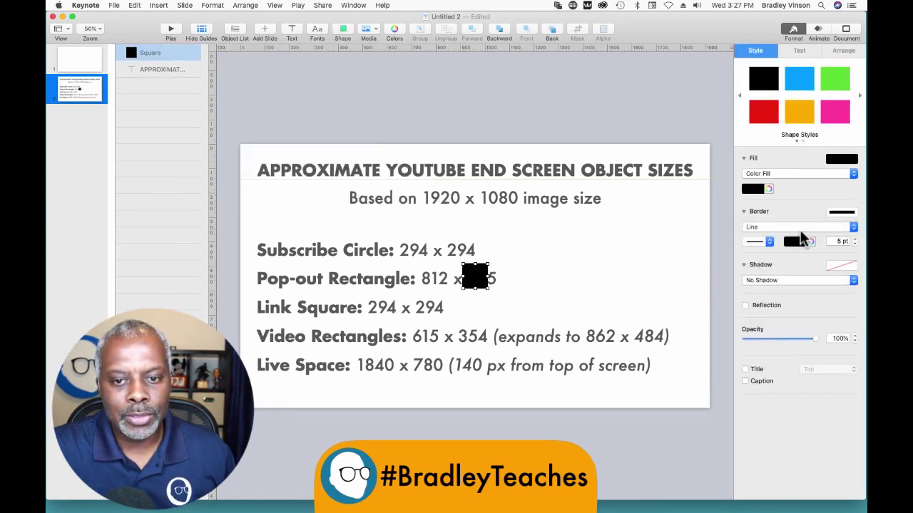
pyautogui.click(749, 176)
pyautogui.click(749, 170)
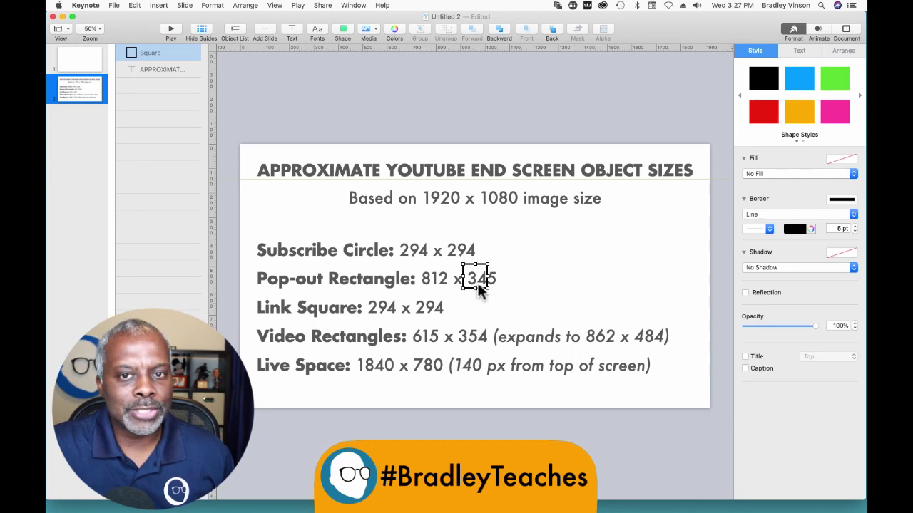
# Size the rectangle to 1840 × 780 pt and move it to the slide's upper left
pyautogui.click(843, 50)
pyautogui.click(790, 129)
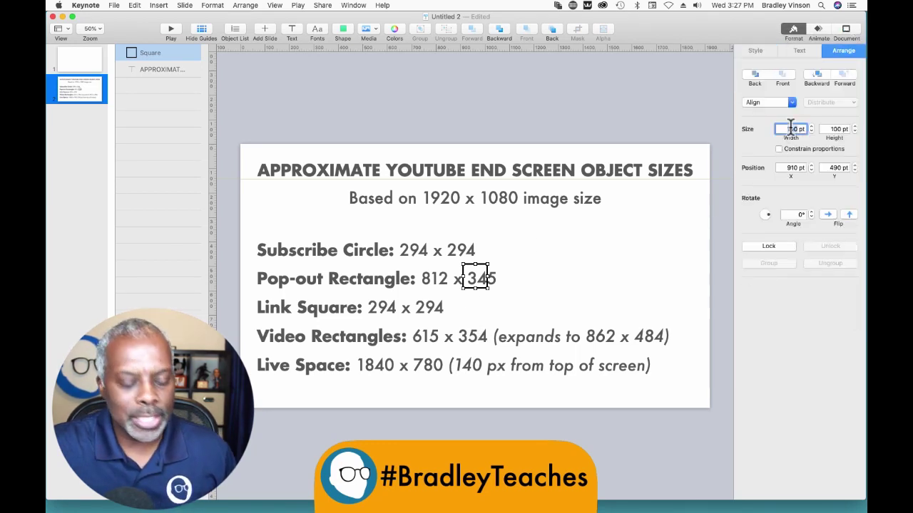
pyautogui.write('144')
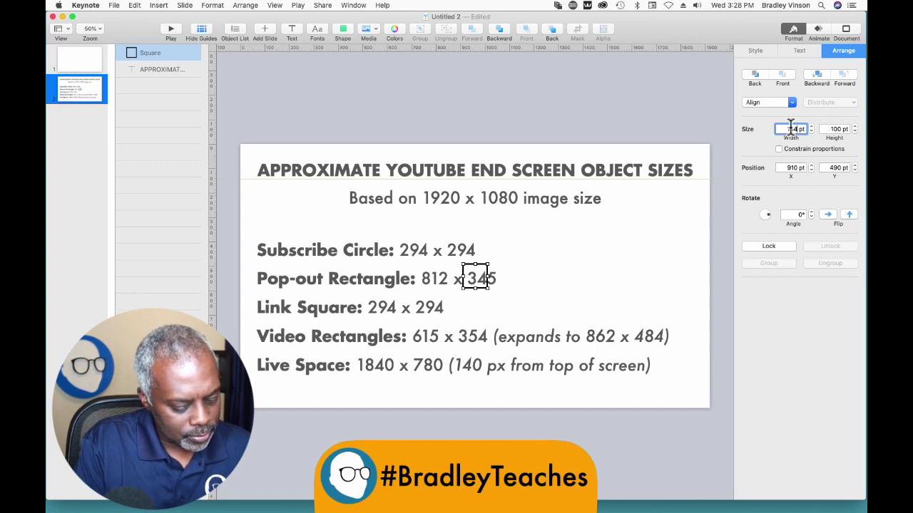
pyautogui.press('Tab')
pyautogui.write('780')
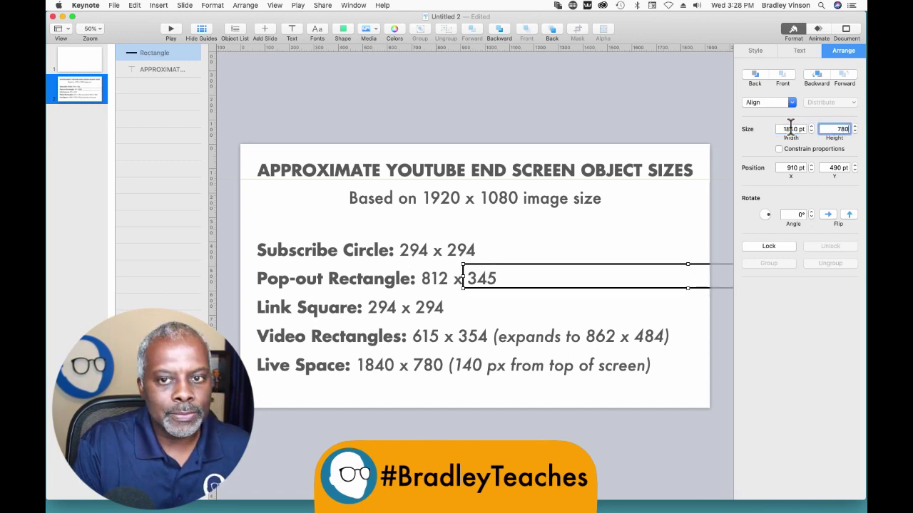
pyautogui.press('Return')
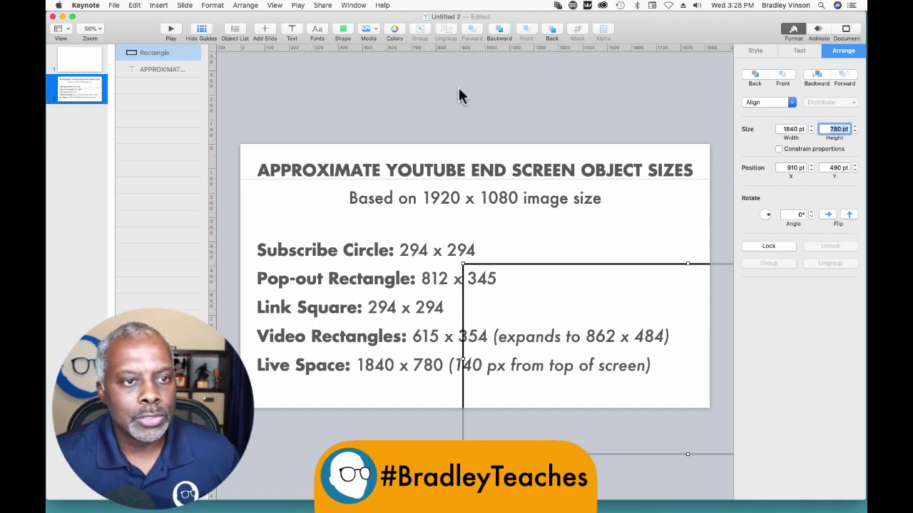
pyautogui.click(489, 101)
pyautogui.moveTo(635, 265); pyautogui.dragTo(427, 184)
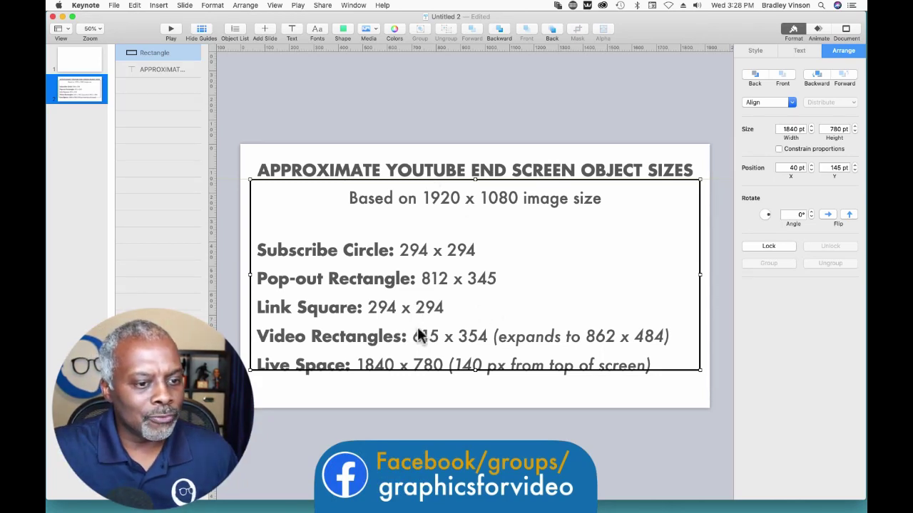
# Insert a square and size it to 615 × 354 pt
pyautogui.click(342, 31)
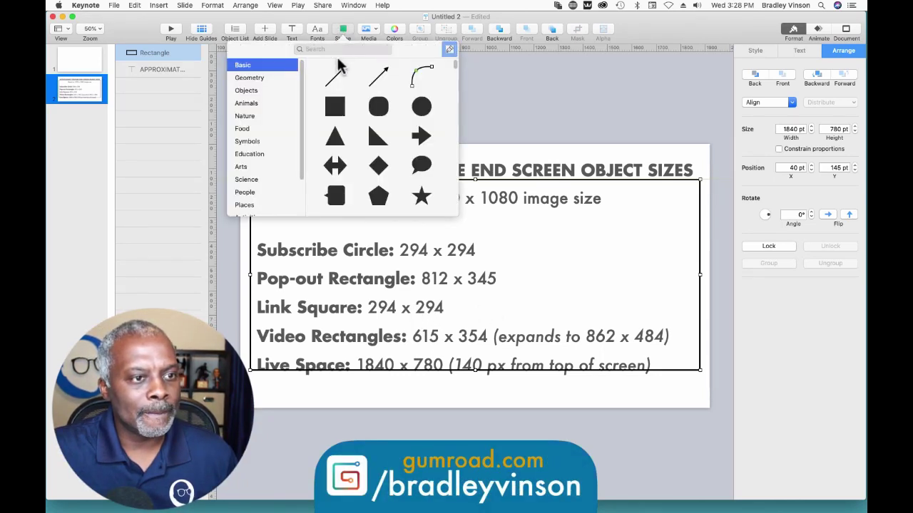
pyautogui.click(335, 107)
pyautogui.click(788, 128)
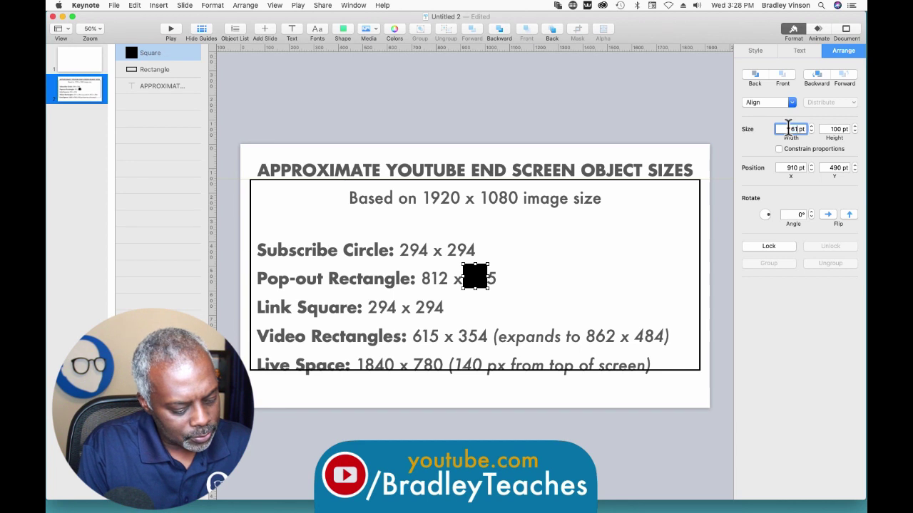
pyautogui.write('615')
pyautogui.press('Tab')
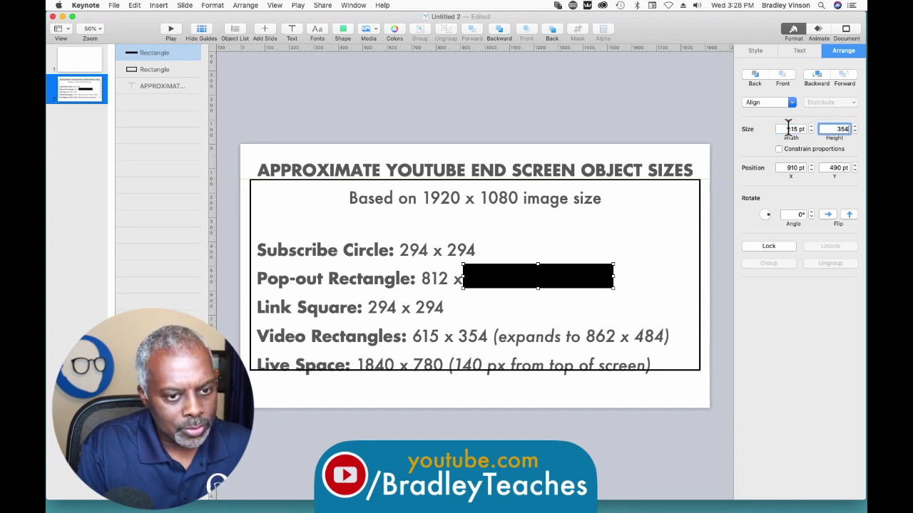
pyautogui.press('Return')
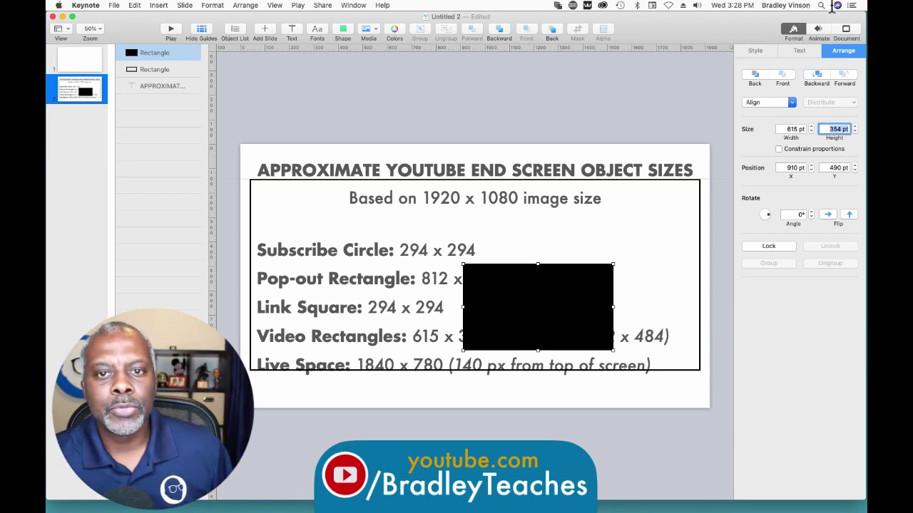
# Give the rectangle no fill and a line border, and move it to the frame's upper right
pyautogui.click(755, 50)
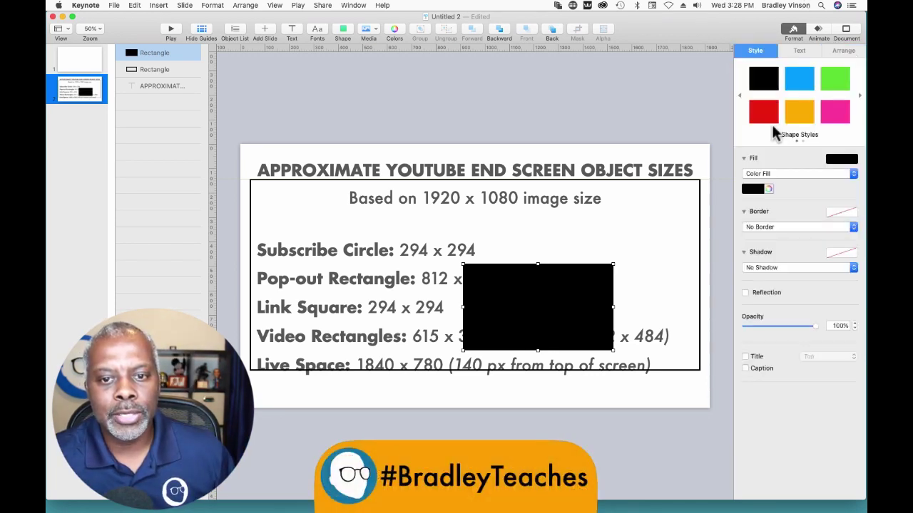
pyautogui.click(762, 177)
pyautogui.click(755, 165)
pyautogui.click(756, 214)
pyautogui.click(754, 222)
pyautogui.click(595, 89)
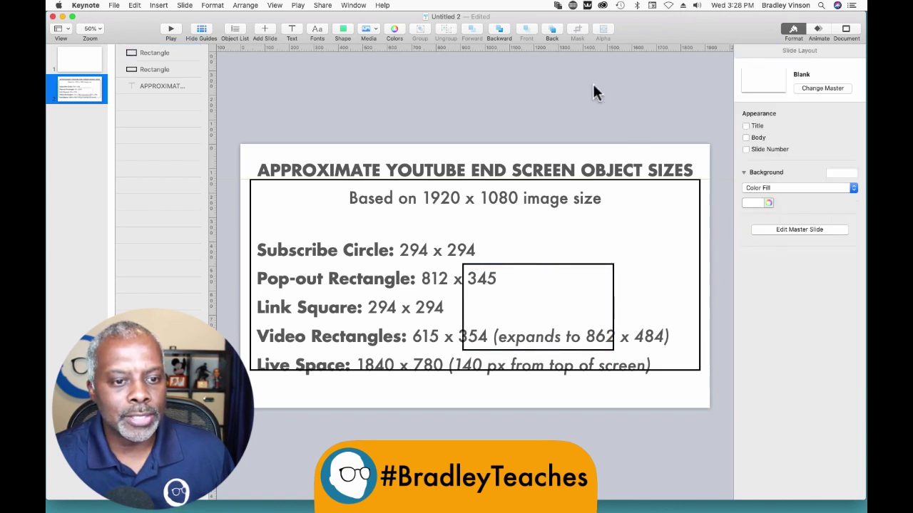
pyautogui.moveTo(577, 265); pyautogui.dragTo(649, 194)
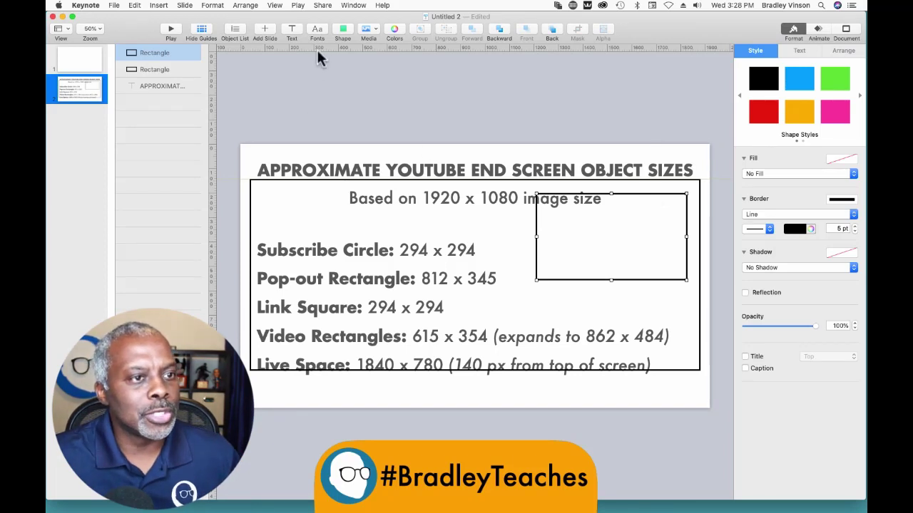
pyautogui.click(336, 32)
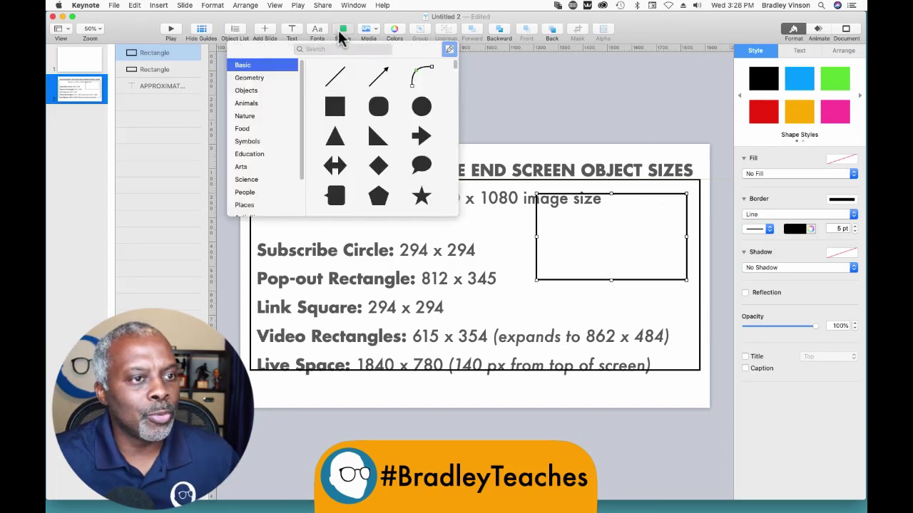
# Insert a circle and size it to 294 × 294 pt
pyautogui.click(421, 107)
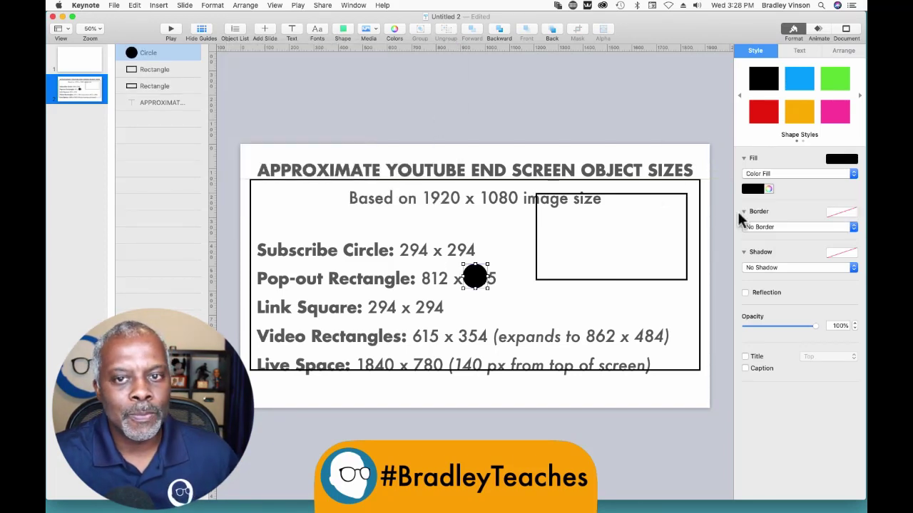
pyautogui.click(842, 51)
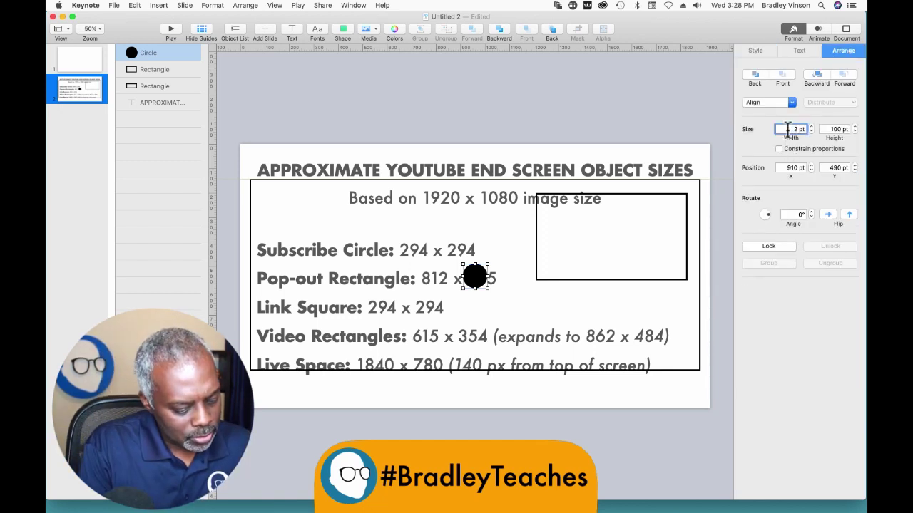
pyautogui.press('Return')
pyautogui.press('Tab')
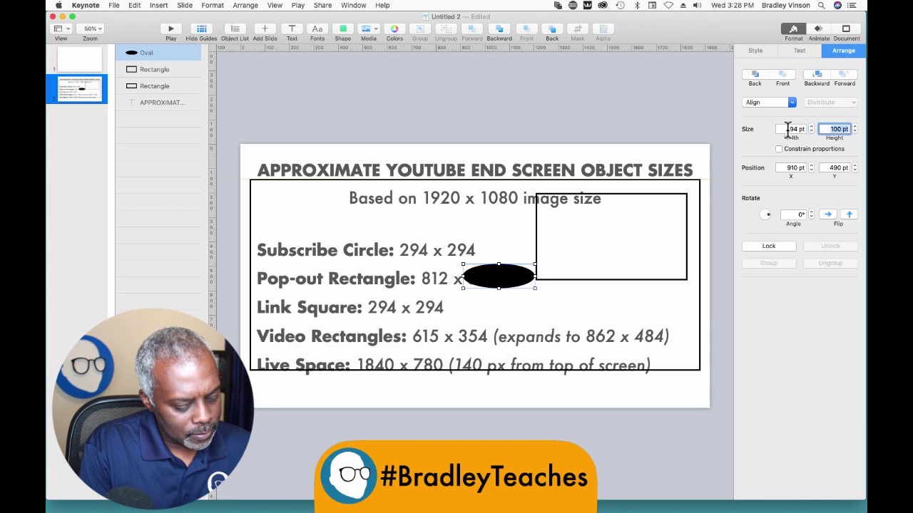
pyautogui.press('Return')
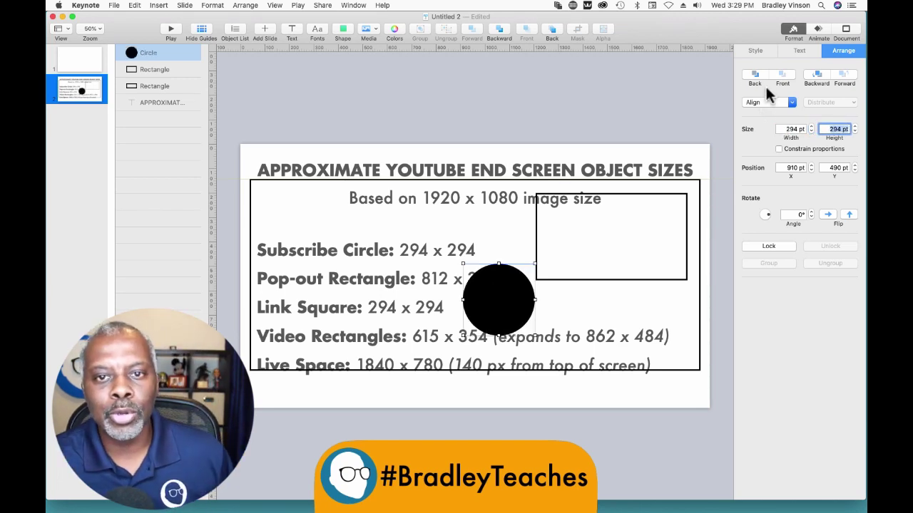
# Give the circle a line border and no fill
pyautogui.click(756, 51)
pyautogui.click(770, 227)
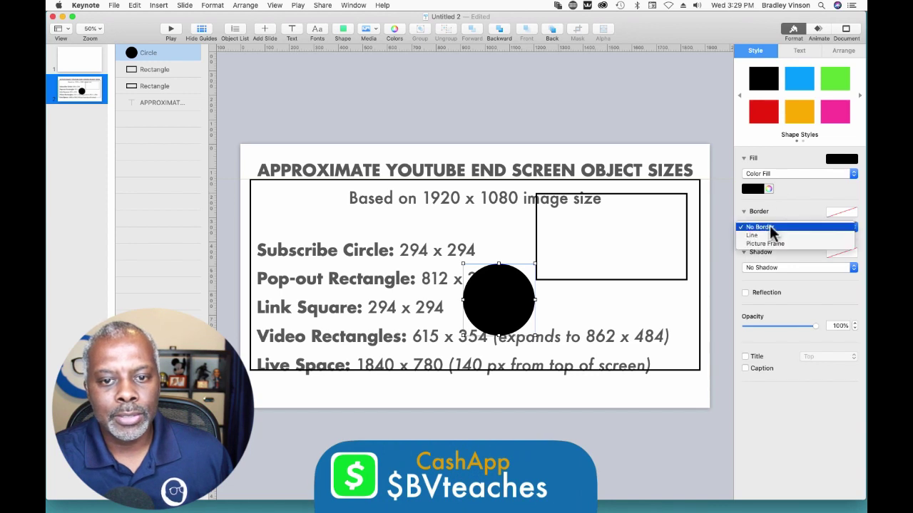
pyautogui.click(770, 236)
pyautogui.click(763, 173)
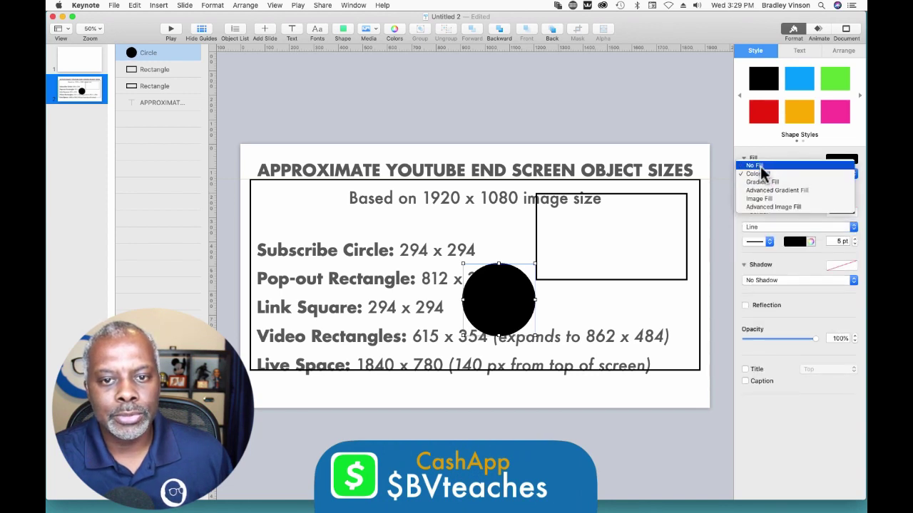
pyautogui.click(754, 166)
pyautogui.click(529, 101)
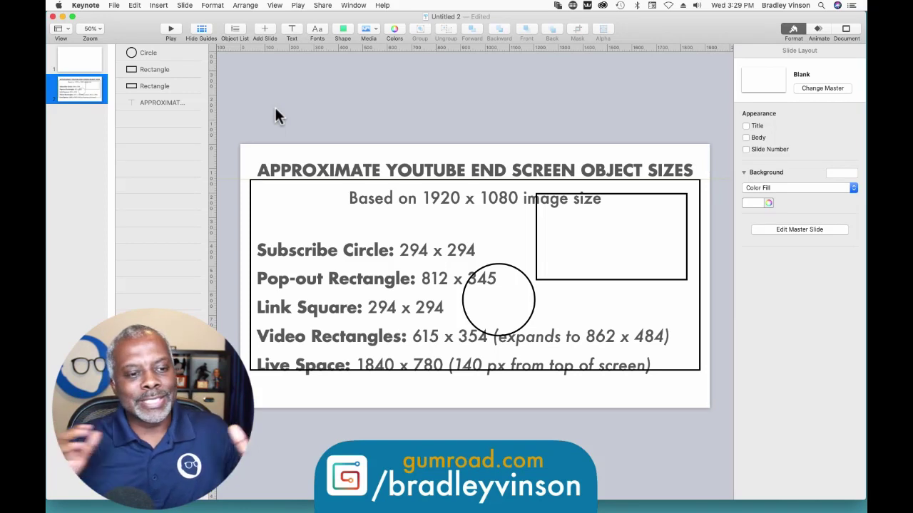
# Insert a square and stretch it to cover the whole slide
pyautogui.click(341, 35)
pyautogui.click(332, 107)
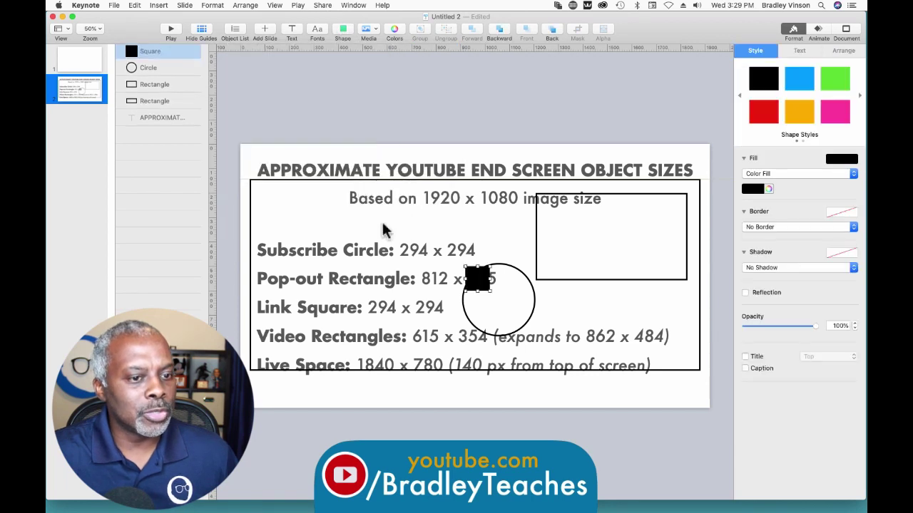
pyautogui.moveTo(489, 288); pyautogui.dragTo(716, 420)
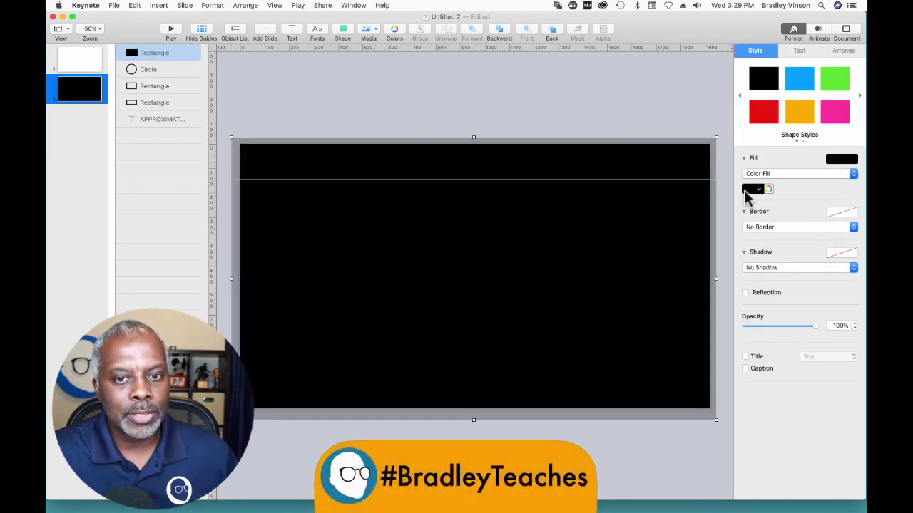
# Fill the big rectangle with a yellow-to-orange gradient
pyautogui.click(752, 182)
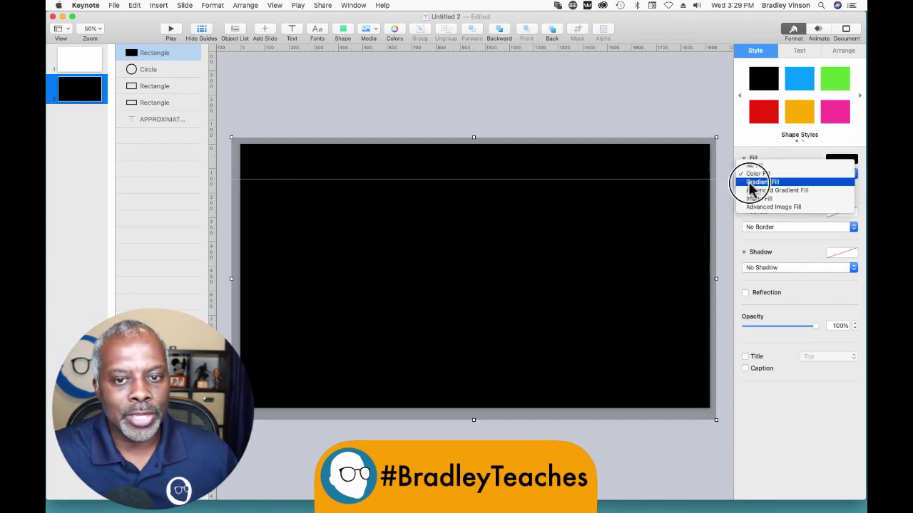
pyautogui.click(754, 174)
pyautogui.click(747, 187)
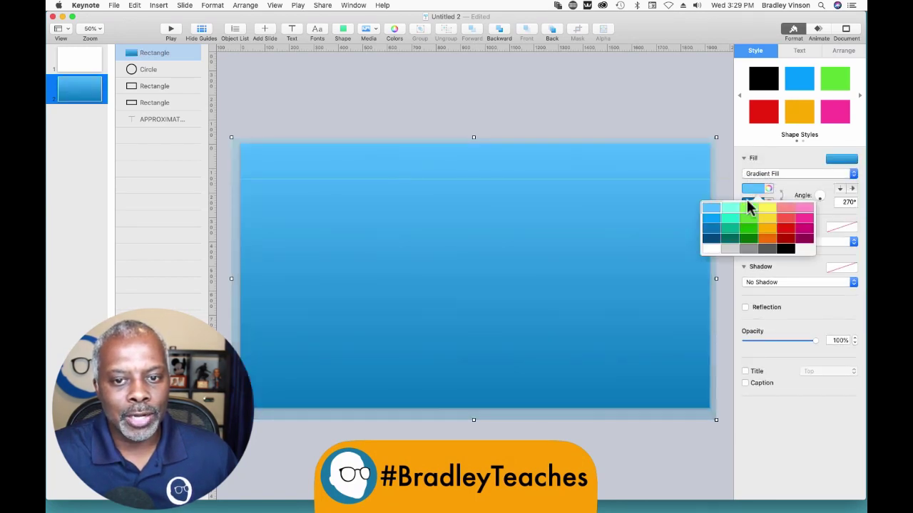
pyautogui.click(765, 209)
pyautogui.click(752, 203)
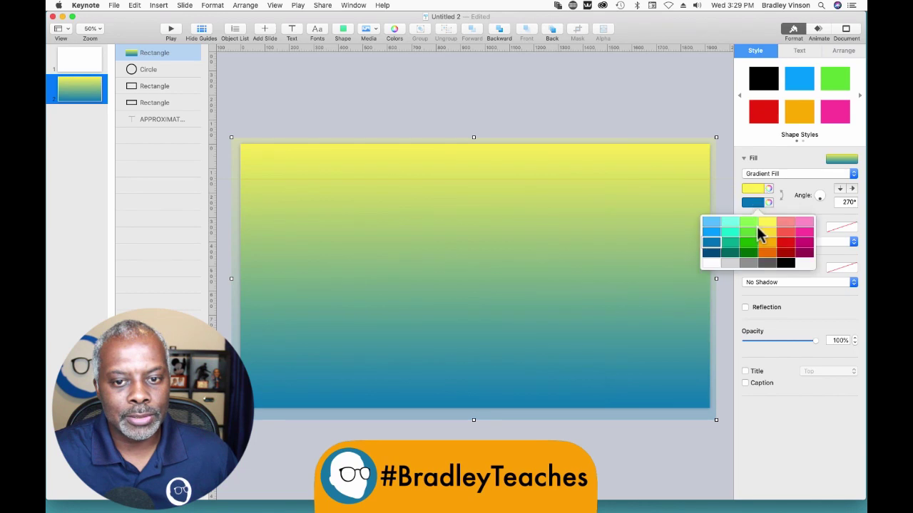
pyautogui.click(763, 241)
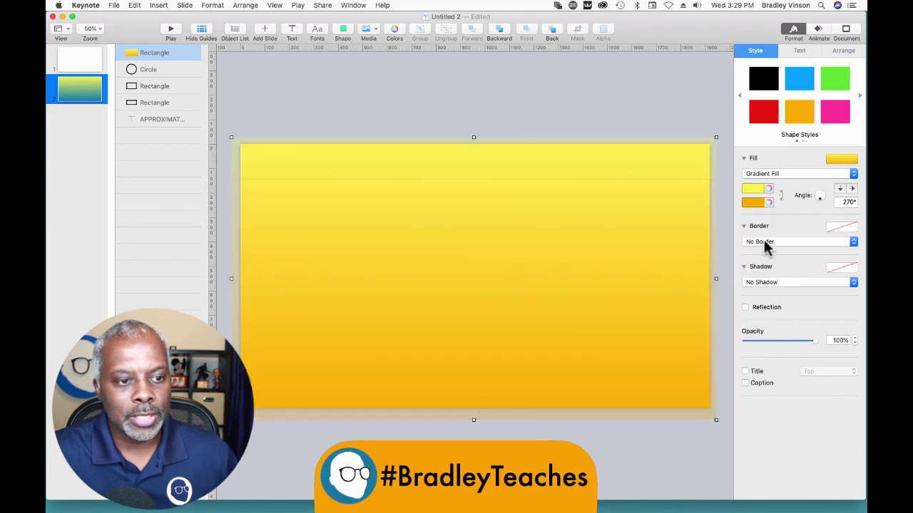
# Move the gradient rectangle to the bottom of the Object List, behind all shapes
pyautogui.click(400, 84)
pyautogui.click(161, 53)
pyautogui.moveTo(167, 86); pyautogui.dragTo(169, 118)
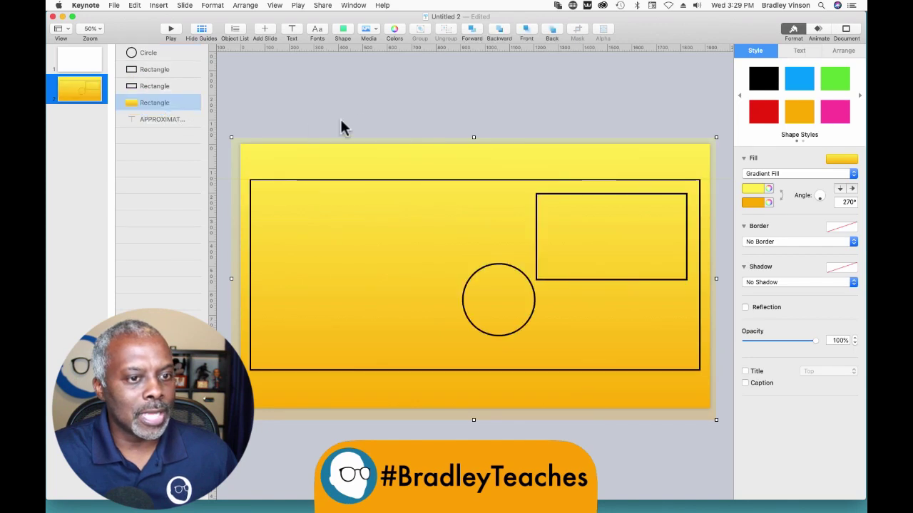
# Insert a square and shape it into a tall panel at the slide's top-left
pyautogui.click(432, 93)
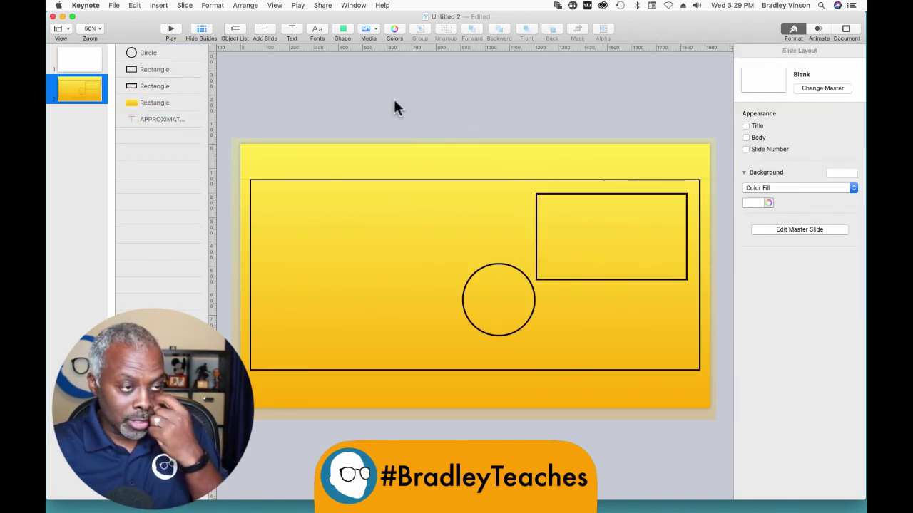
pyautogui.click(344, 32)
pyautogui.click(336, 105)
pyautogui.moveTo(469, 279); pyautogui.dragTo(408, 430)
# Fill the left panel dark blue and layer it behind the outline rectangle
pyautogui.click(798, 79)
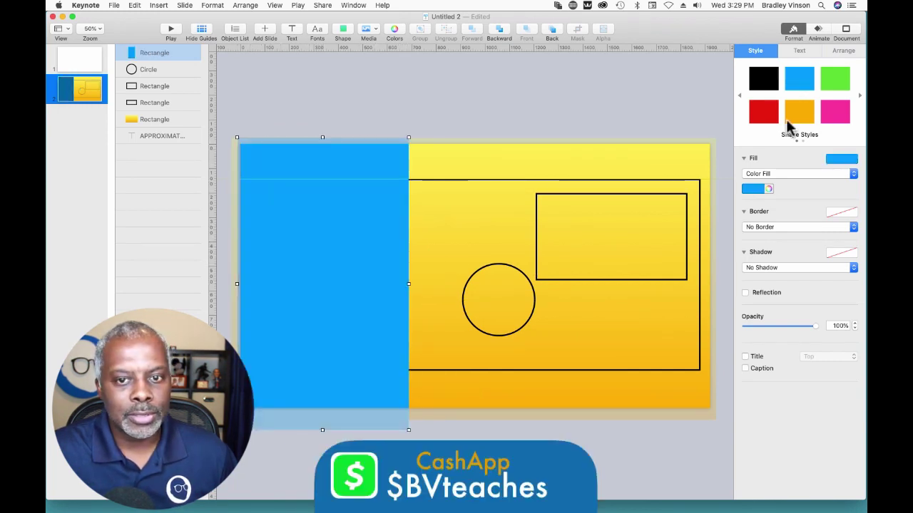
pyautogui.click(748, 189)
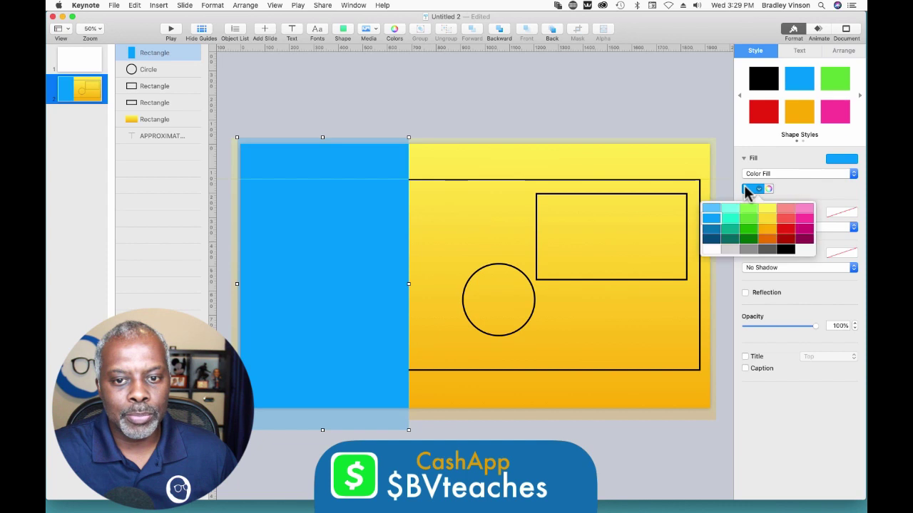
pyautogui.click(713, 238)
pyautogui.moveTo(160, 54); pyautogui.dragTo(165, 115)
pyautogui.click(364, 94)
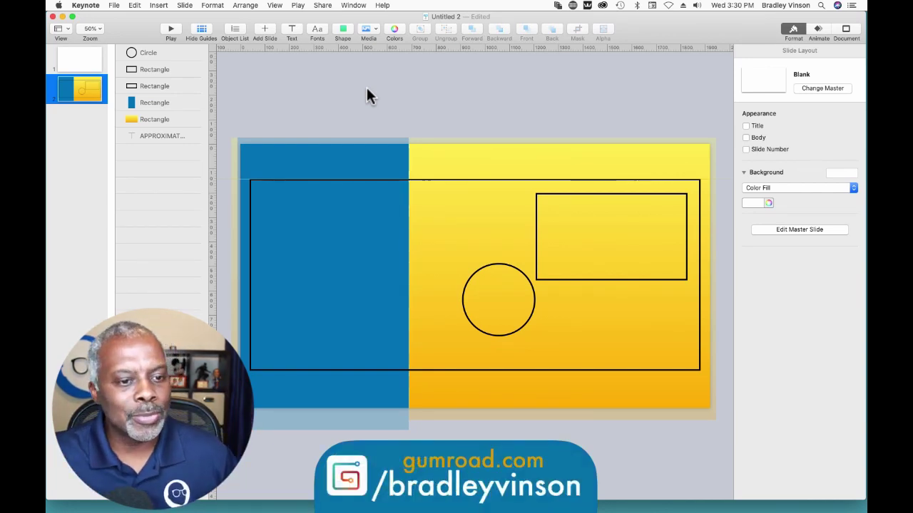
# Move the circle onto the blue panel, then duplicate the right rectangle and stack the copy below
pyautogui.click(490, 264)
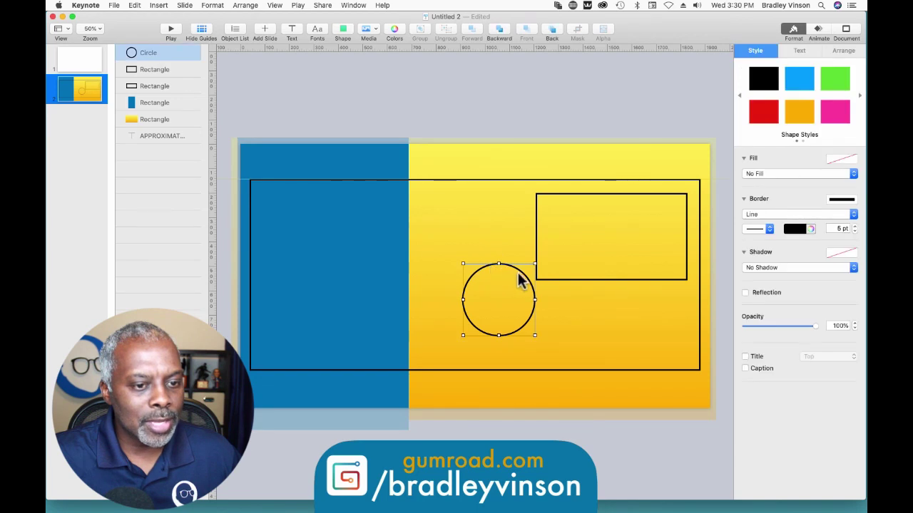
pyautogui.moveTo(520, 277); pyautogui.dragTo(343, 205)
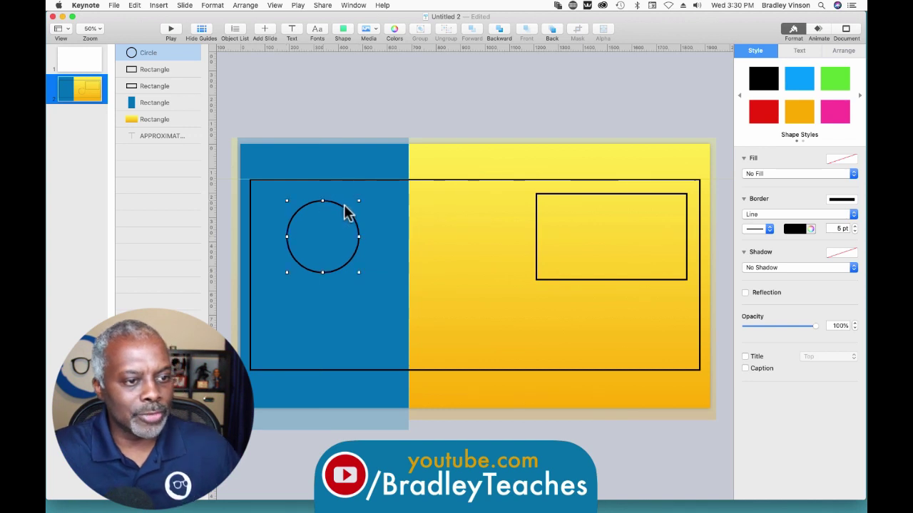
pyautogui.click(639, 279)
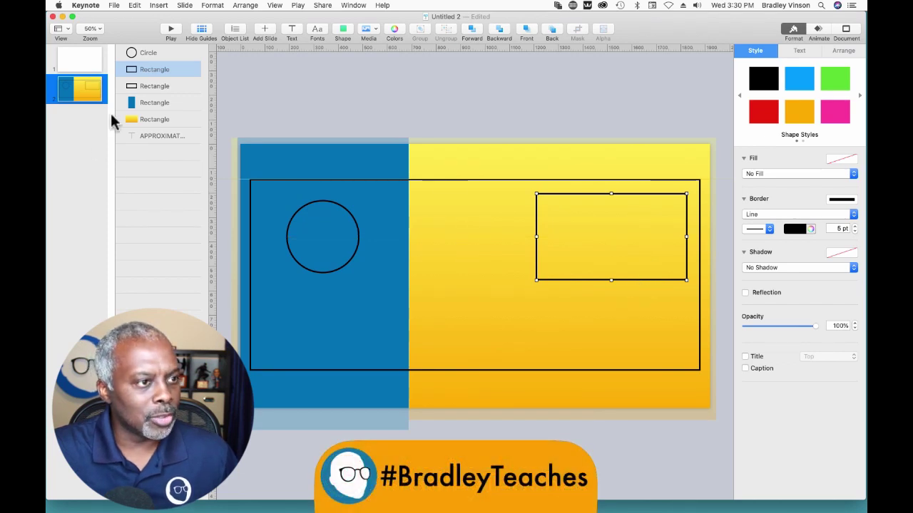
pyautogui.click(157, 73)
pyautogui.moveTo(158, 74); pyautogui.dragTo(158, 82)
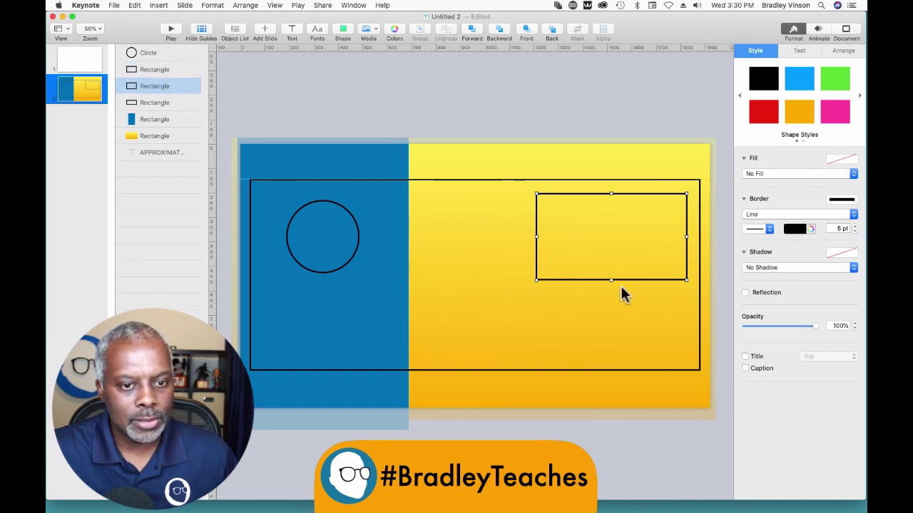
pyautogui.moveTo(630, 285); pyautogui.dragTo(630, 369)
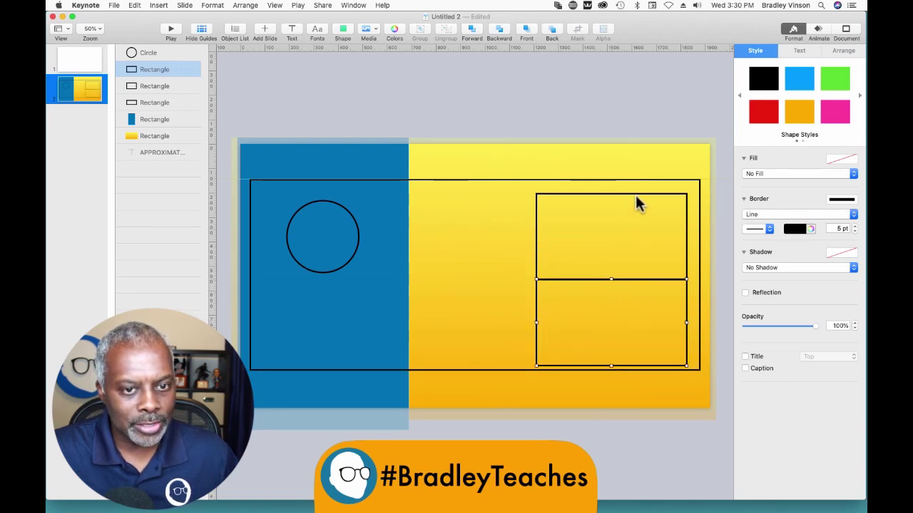
pyautogui.moveTo(636, 194); pyautogui.dragTo(638, 189)
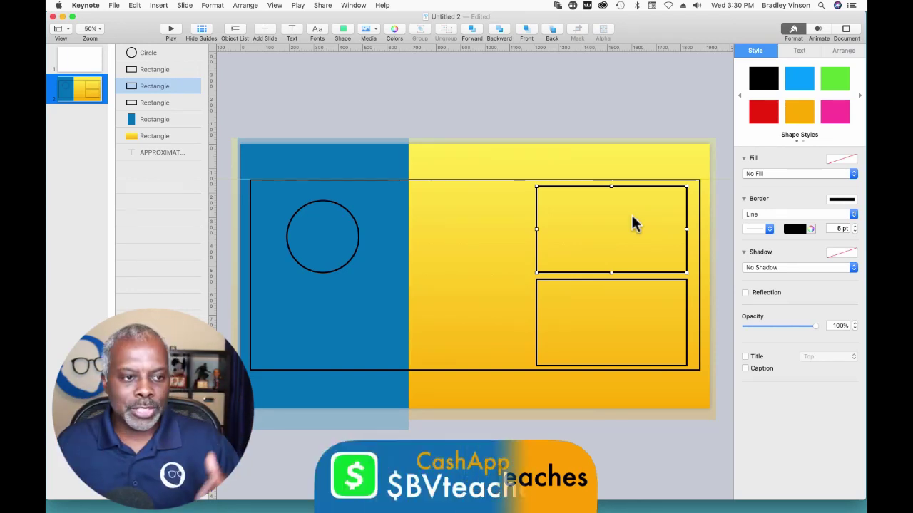
pyautogui.click(346, 93)
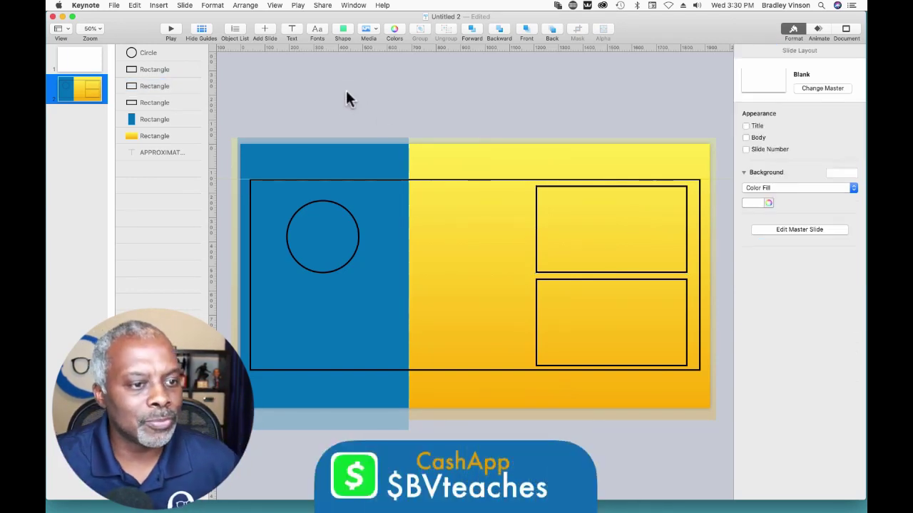
# Narrow the blue panel from its right edge and shift the circle slightly left
pyautogui.click(404, 242)
pyautogui.moveTo(405, 285); pyautogui.dragTo(382, 278)
pyautogui.moveTo(347, 268); pyautogui.dragTo(333, 270)
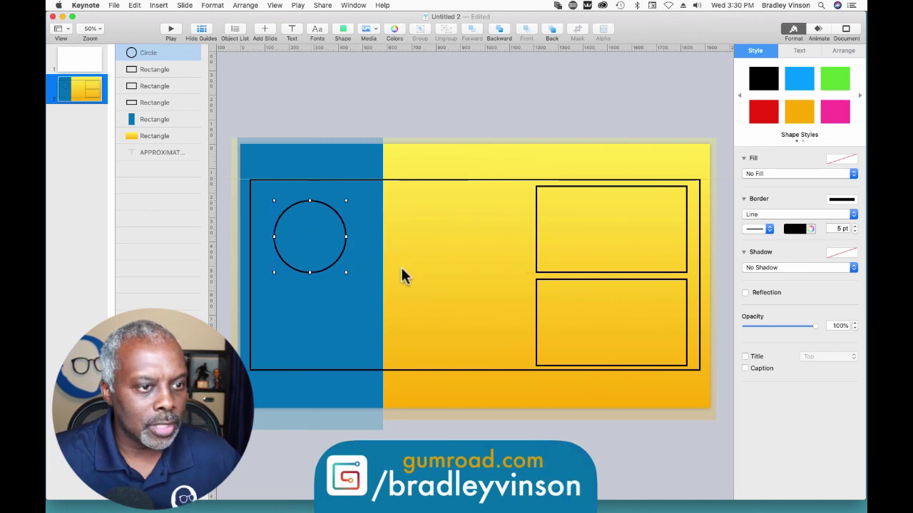
pyautogui.click(369, 92)
# Add a thin gray bar along the panel's right edge, layered behind the blue panel
pyautogui.click(342, 32)
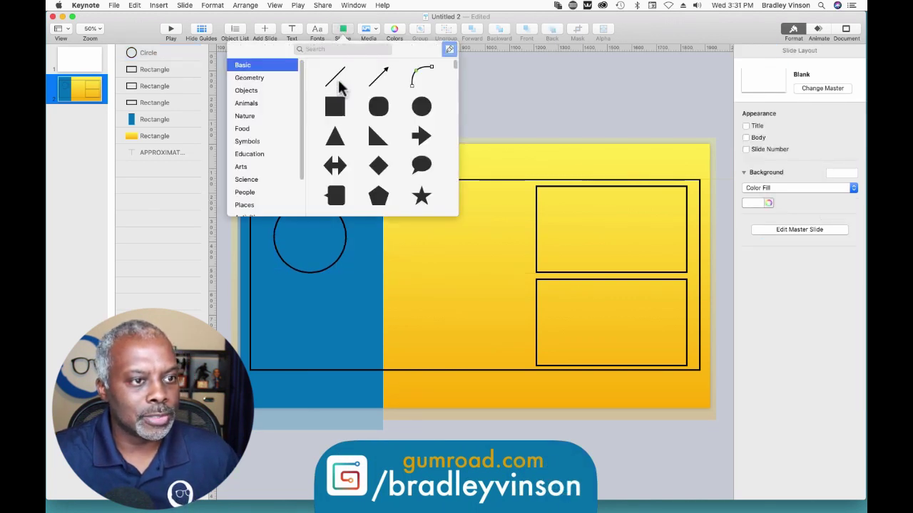
pyautogui.click(335, 108)
pyautogui.moveTo(474, 278); pyautogui.dragTo(391, 286)
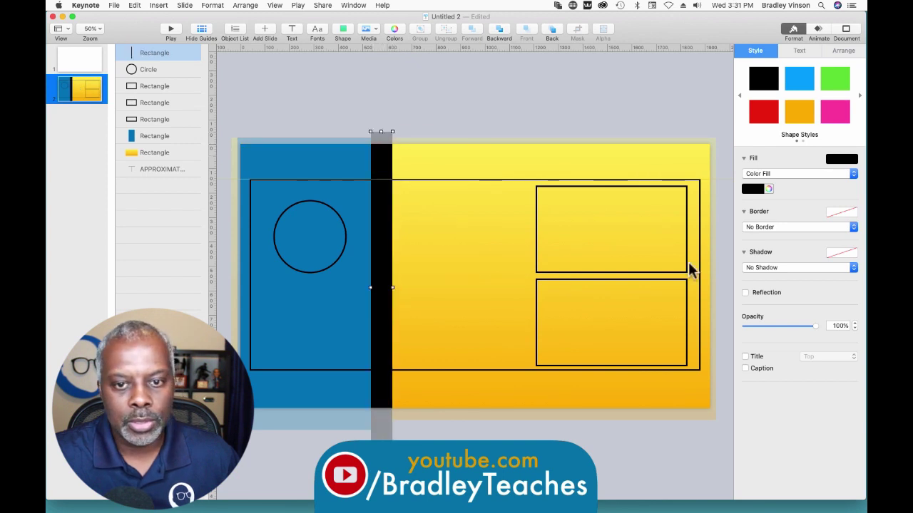
pyautogui.click(747, 189)
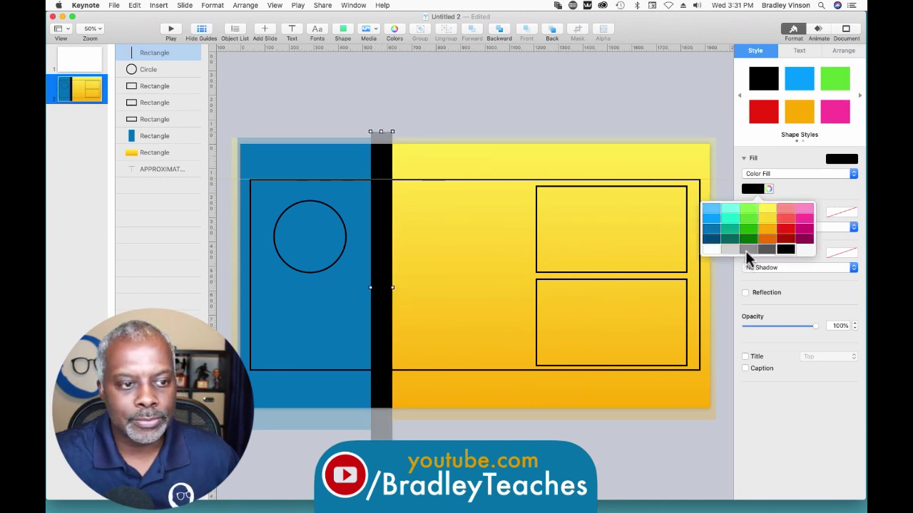
pyautogui.click(745, 250)
pyautogui.moveTo(142, 52); pyautogui.dragTo(147, 143)
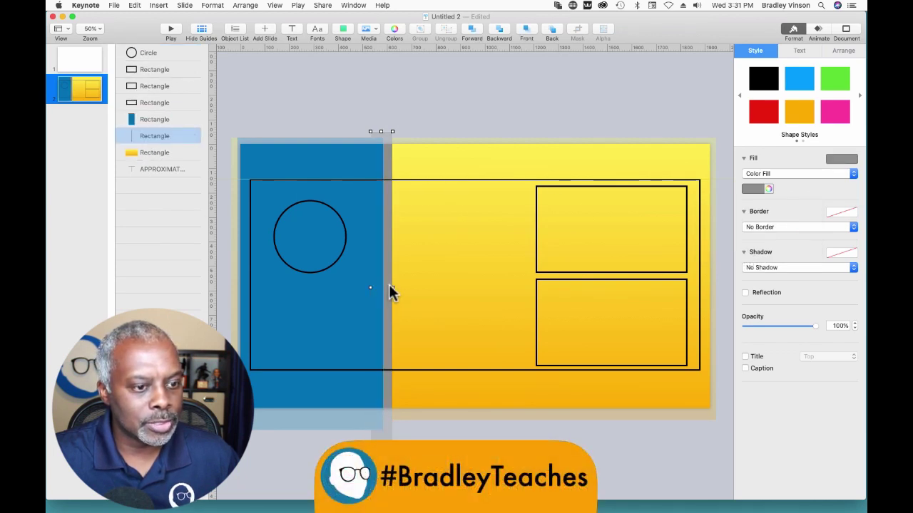